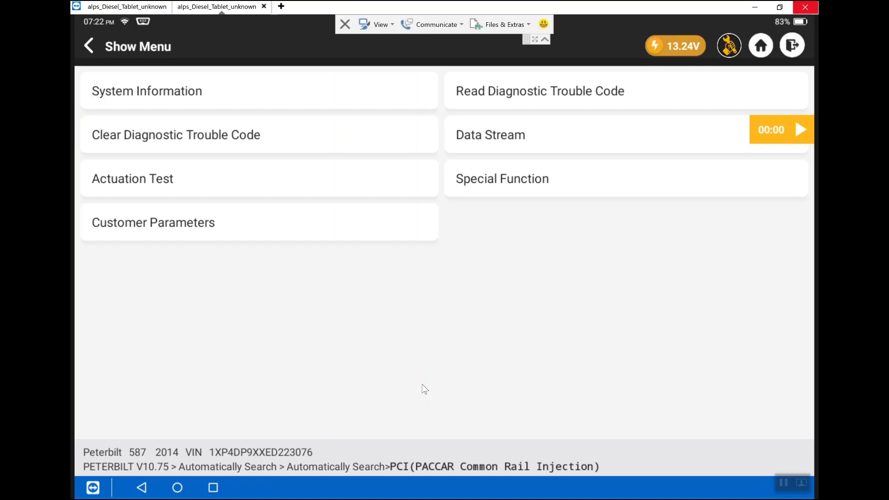
Start Diagnose The Turbo Actuator from Actuation Test, with entry conditions met: 0 mph, park brake engaged, engine stationary.
click(171, 191)
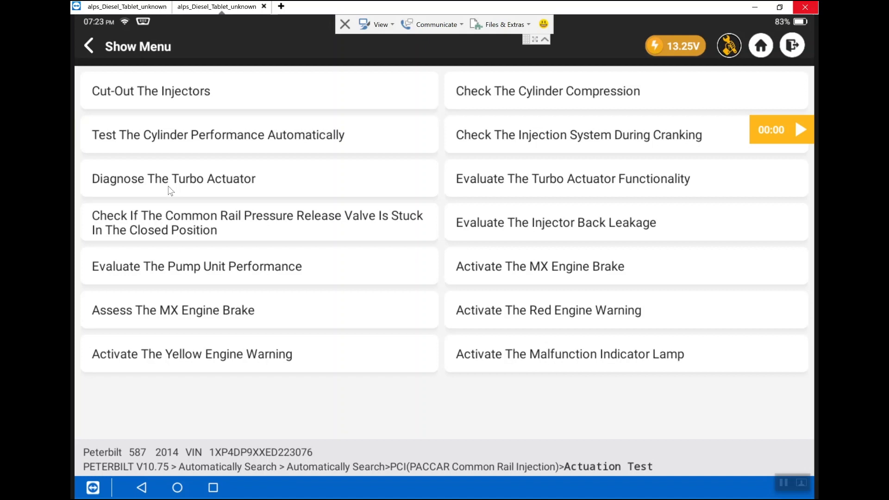
click(219, 181)
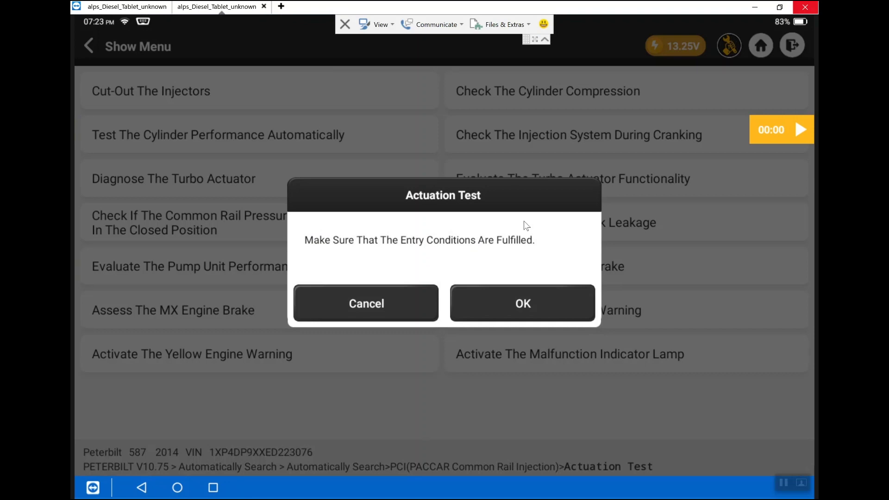
click(519, 304)
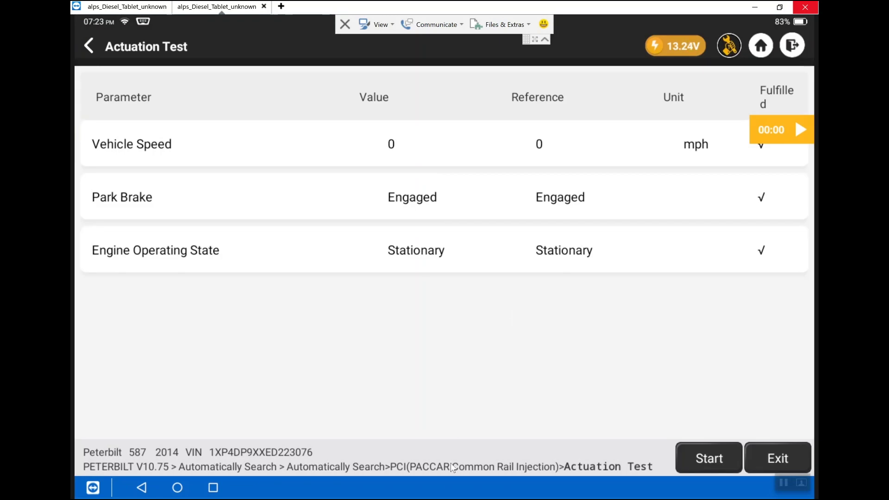
Run the turbo actuator sweep and acknowledge that it finished within calibrated limits.
click(701, 457)
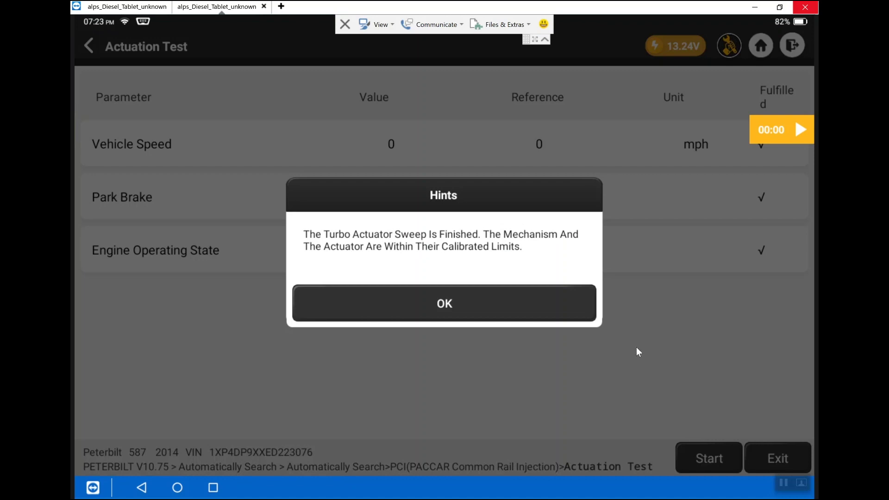
click(457, 306)
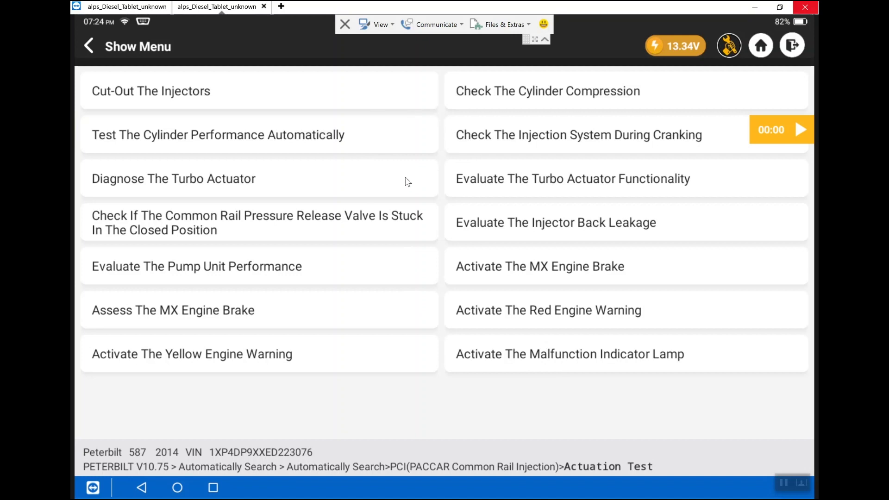
Go back to the PCI menu and open Customer Parameters.
click(88, 47)
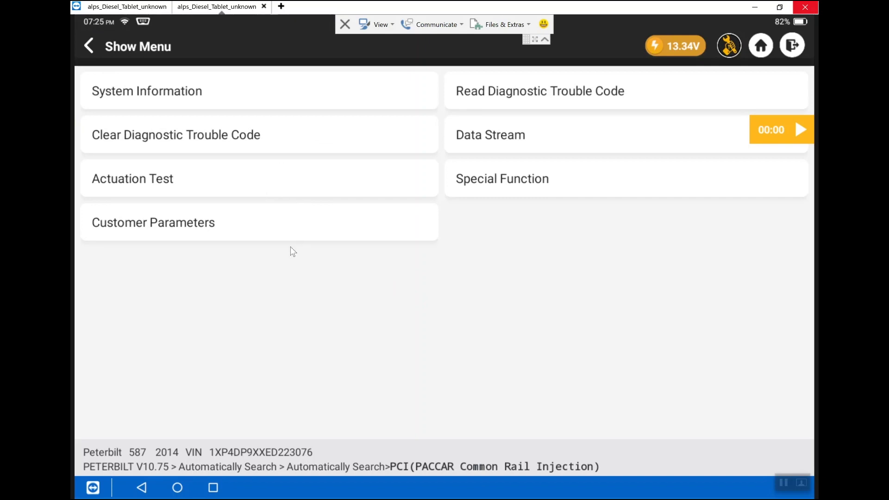
click(236, 229)
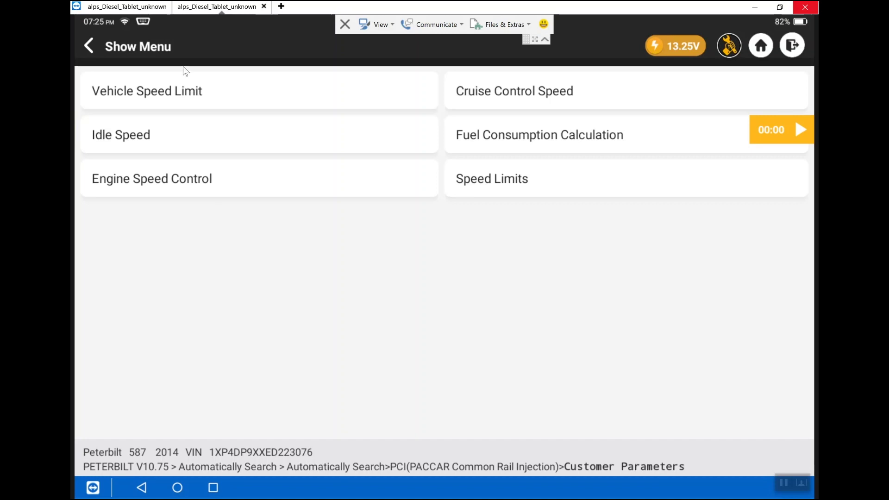
In Vehicle Speed Limit, change Vehicle Speed Max from 68 to 60 mph, accepting the caution and battery warning.
click(185, 89)
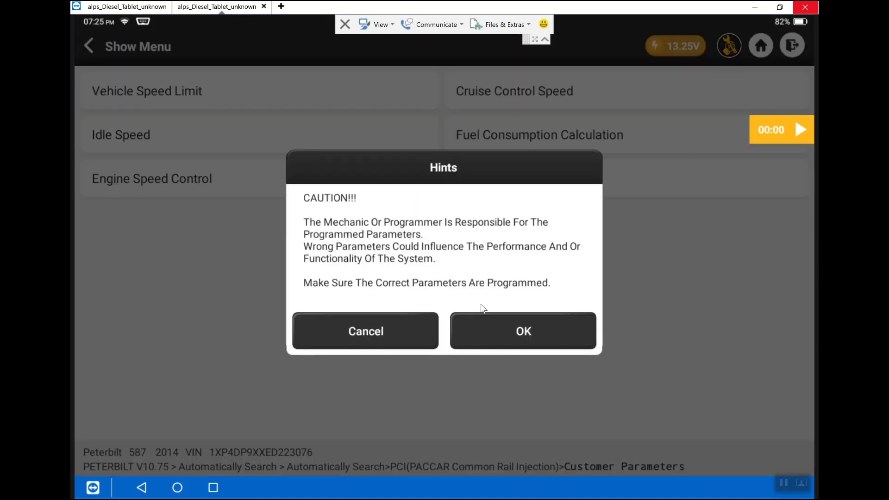
click(503, 331)
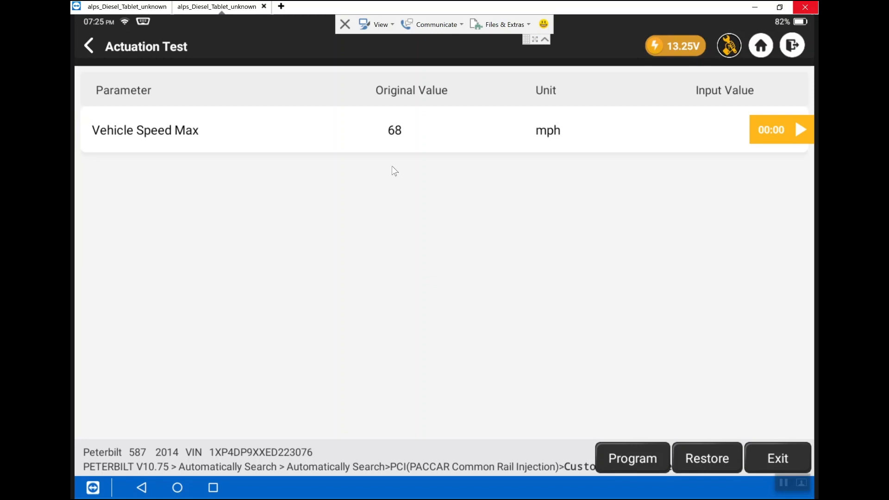
click(398, 130)
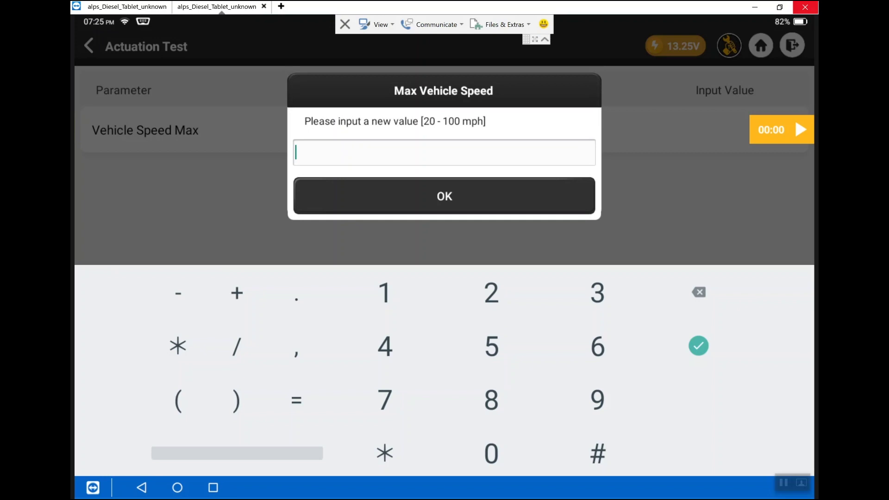
click(597, 346)
click(491, 453)
click(445, 196)
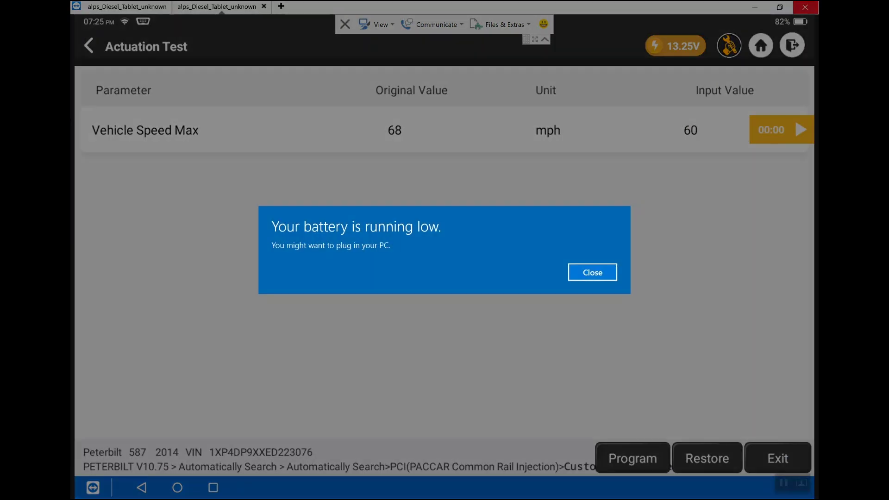
key(Return)
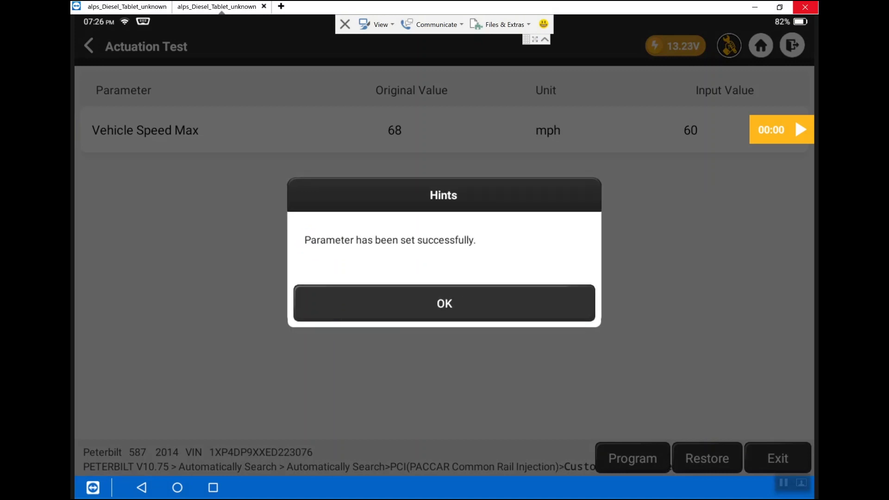
Acknowledge the 60 mph setting, then restore Vehicle Speed Max to the original 68 mph.
click(445, 303)
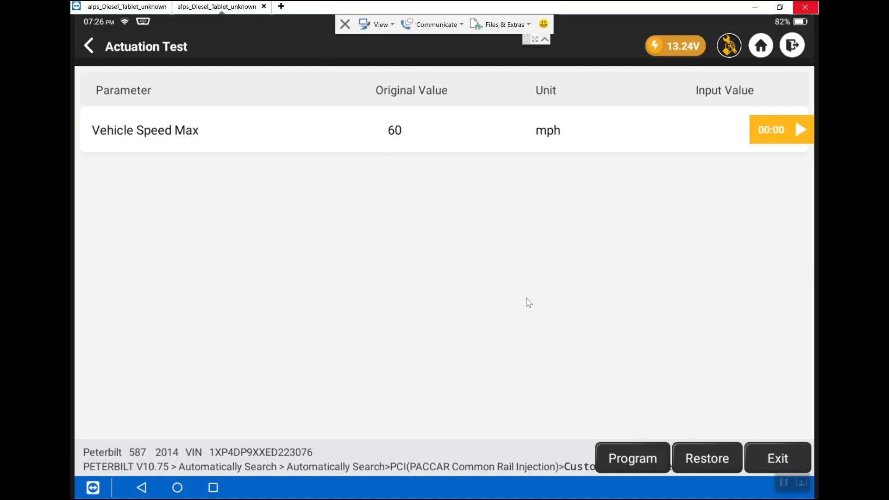
click(704, 457)
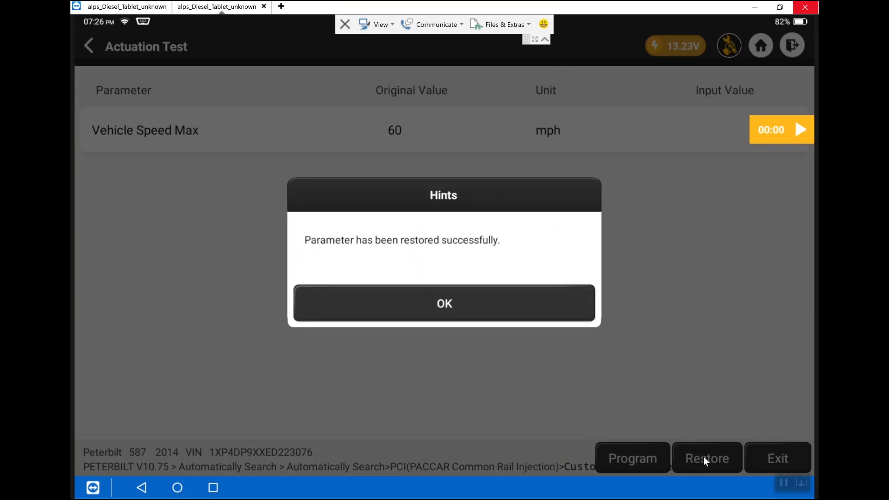
click(465, 306)
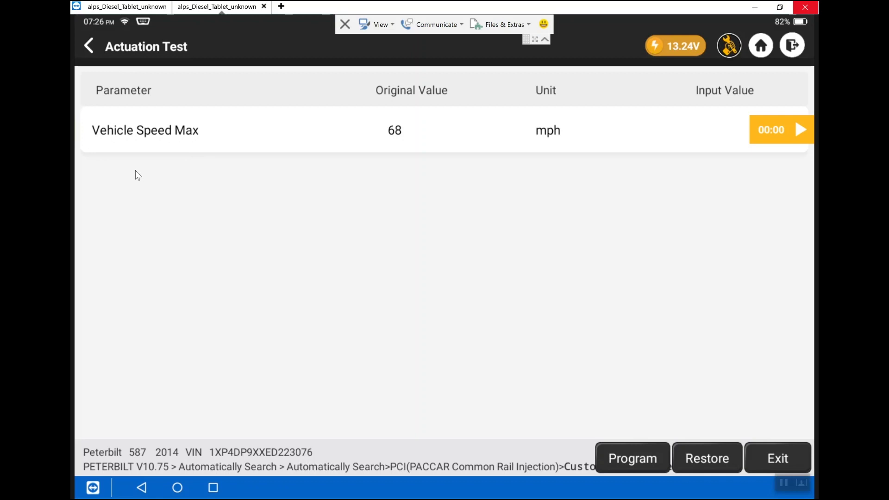
click(88, 45)
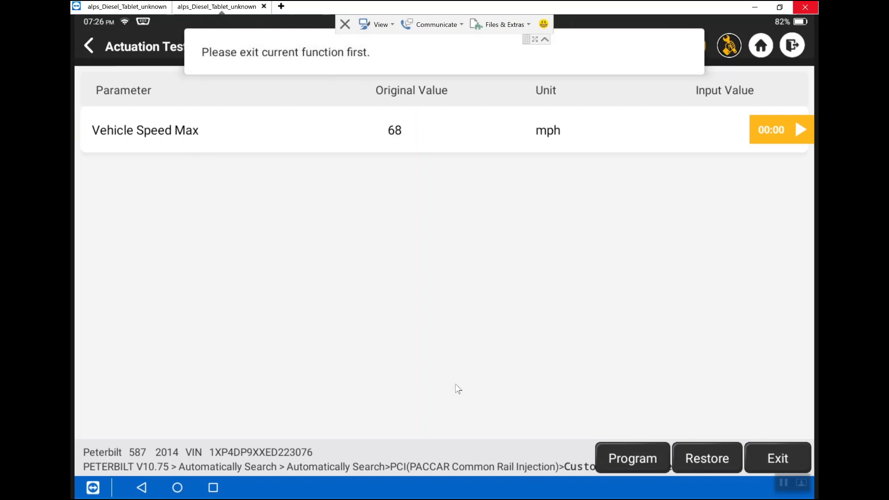
Exit the maximum speed function and go back to the PCI Show Menu.
click(759, 460)
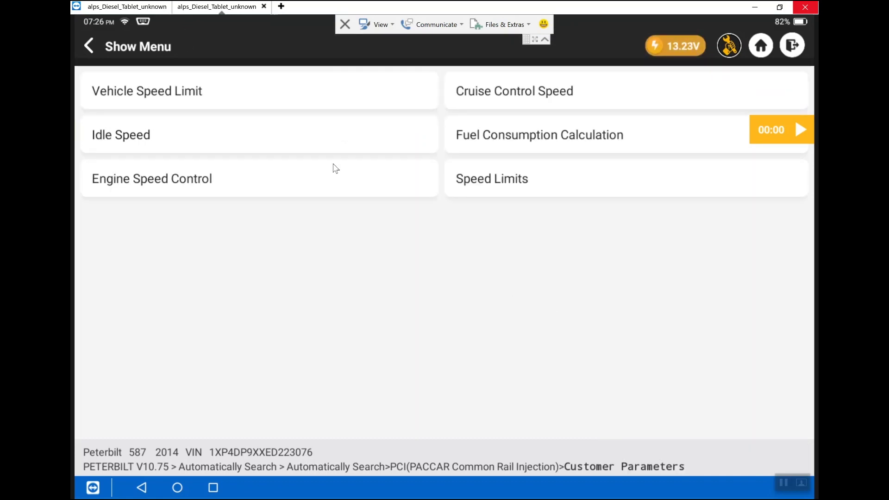
click(87, 47)
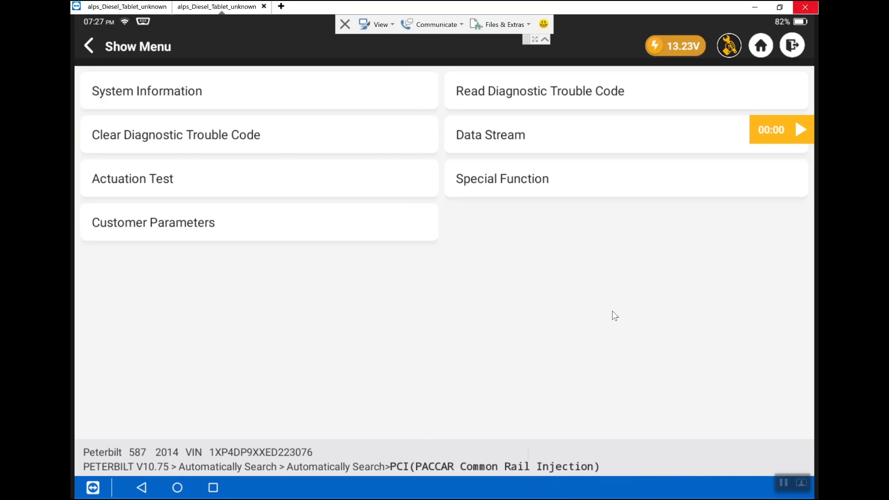
Open Special Function to list injector codes, EGR derate, VGT calibration and idle shutdown.
click(494, 180)
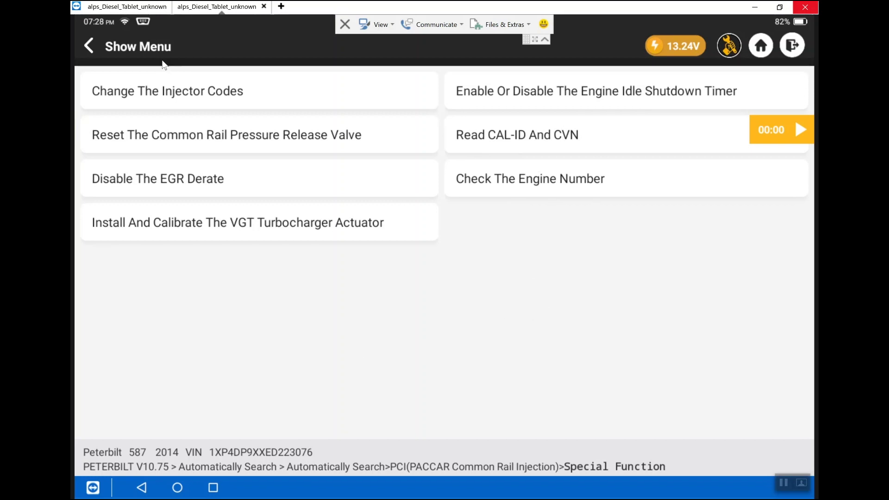
Use the top-left back arrow to leave the Special Function list for the PCI main menu.
click(90, 45)
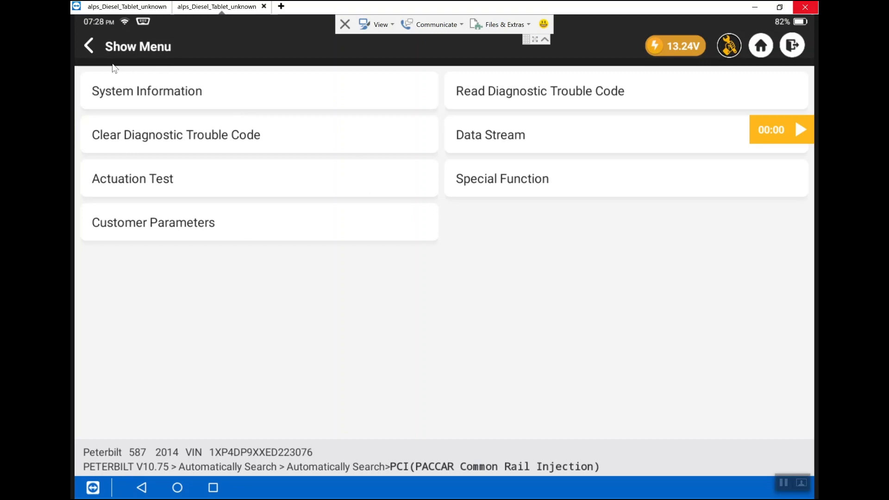